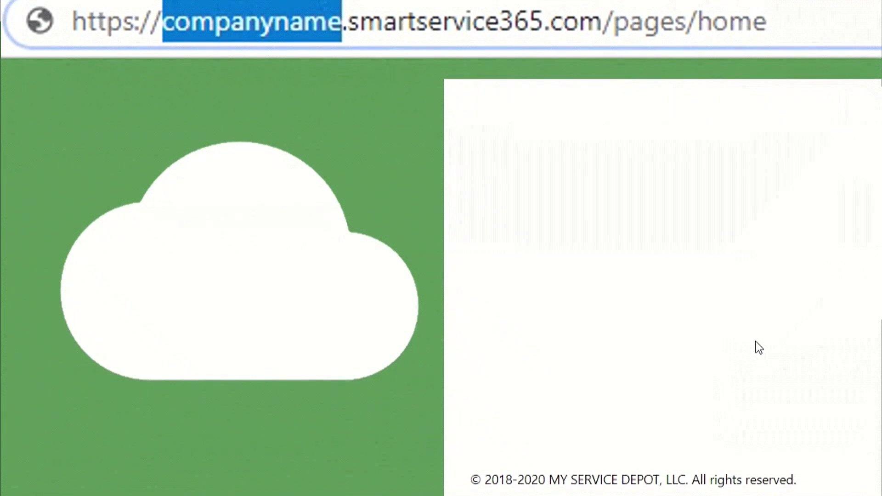
# Replace 'companyname' in the site address with diamondaceshvac.
pyautogui.write('diamonda')
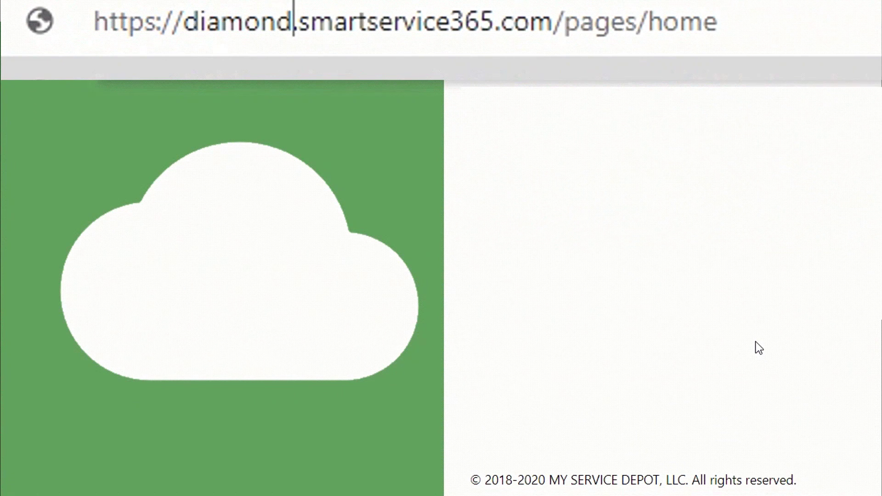
pyautogui.write('cesh')
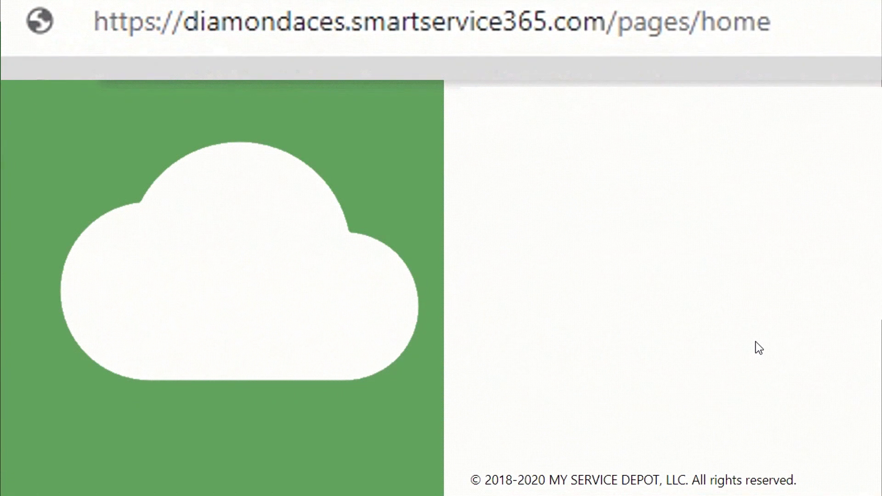
pyautogui.write('vac')
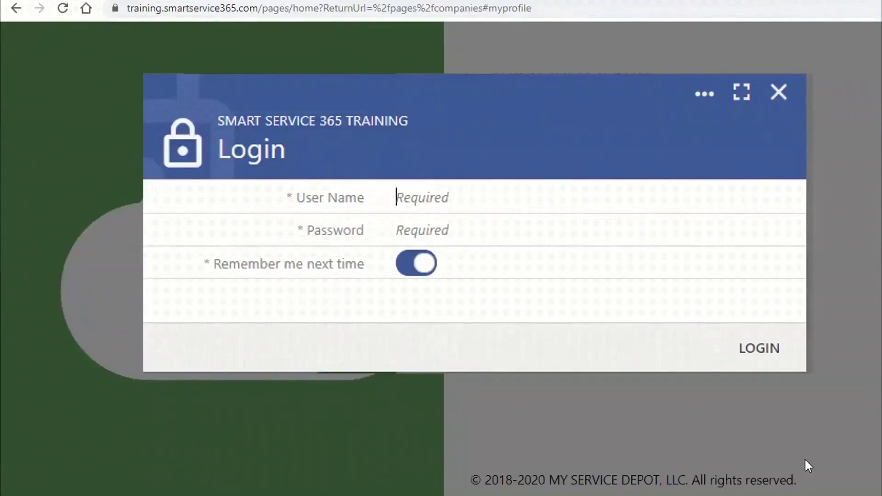
# Log in to the training site with the administrator user name and password.
pyautogui.write('admin')
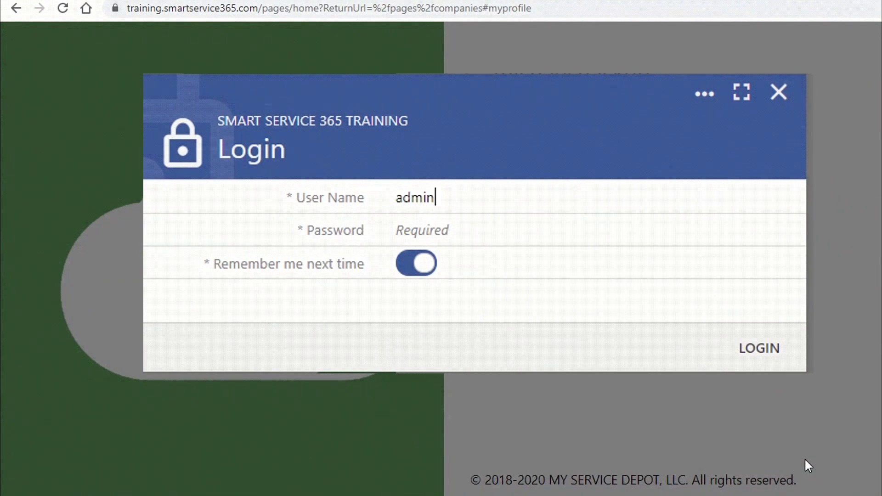
pyautogui.press('Tab')
pyautogui.write('*********')
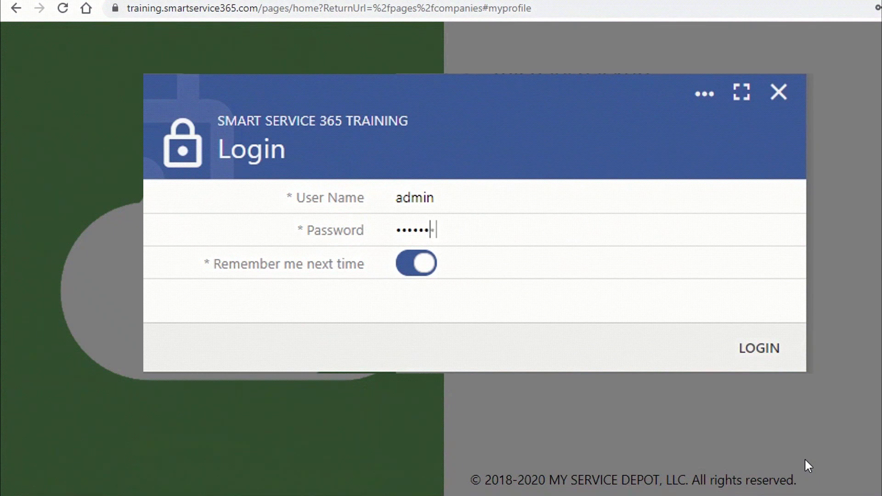
pyautogui.write('**')
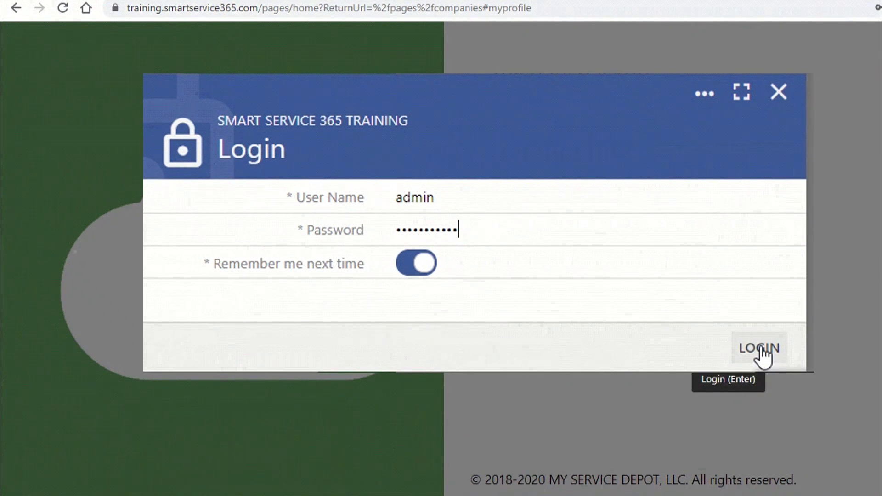
pyautogui.click(761, 350)
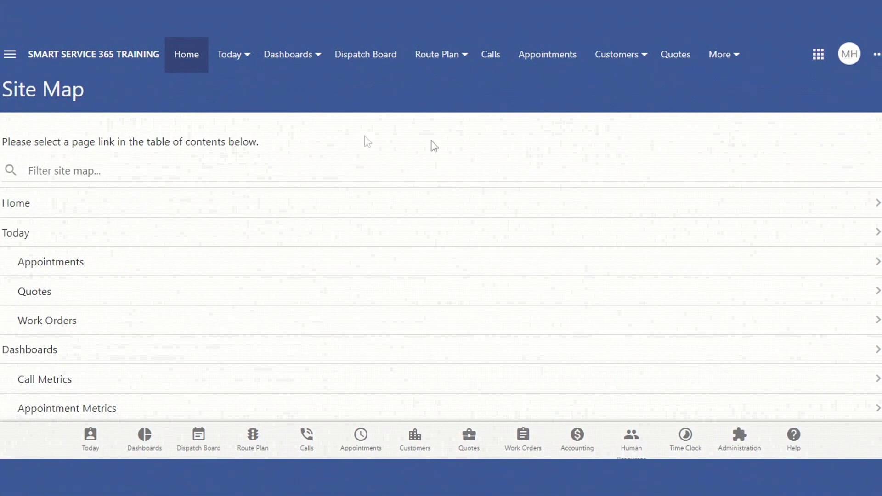
# Go to the Administration page through the app modules list.
pyautogui.click(818, 55)
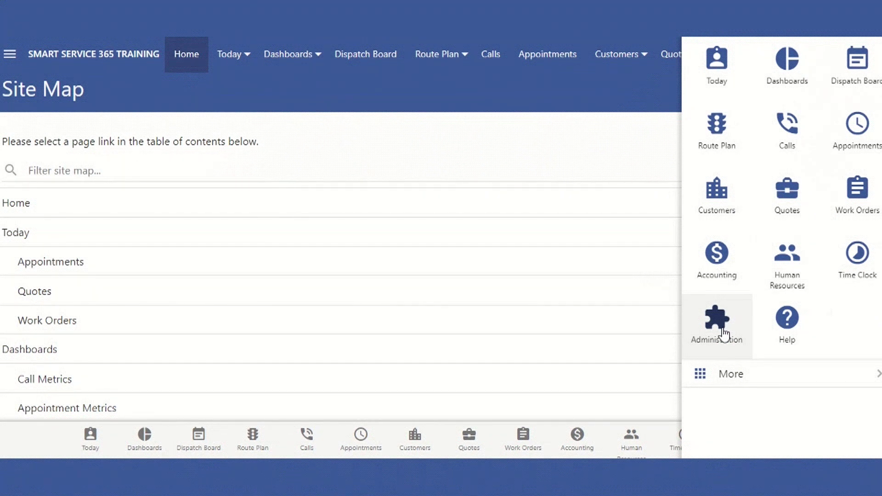
pyautogui.click(723, 334)
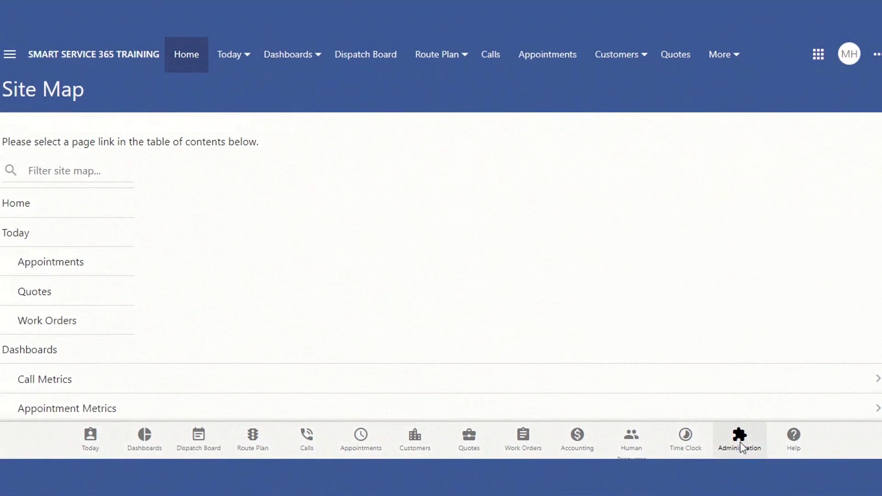
pyautogui.click(741, 443)
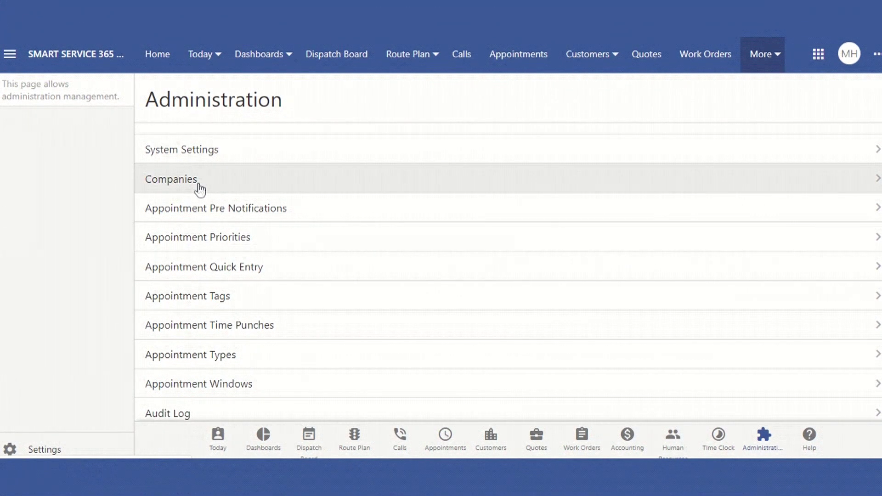
# Open Companies and start a new company record.
pyautogui.click(330, 191)
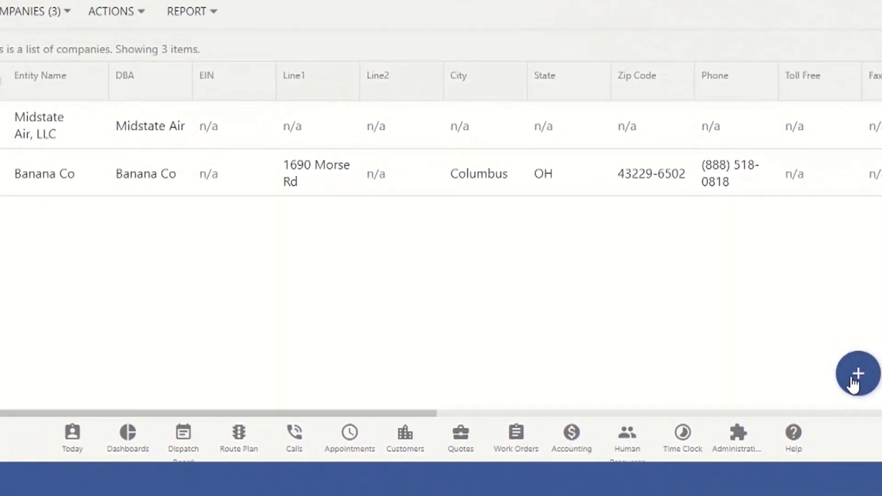
pyautogui.click(857, 390)
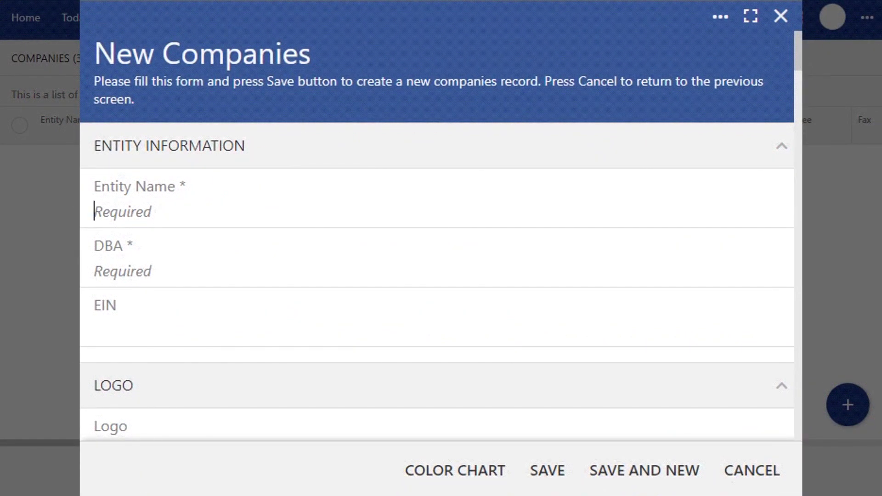
# Enter Diamond Aces HVAC, Inc. as Entity Name and DBA, with EIN placeholder xx-xxxxxxx.
pyautogui.write('Diamond Aces HVAC, Inc.')
pyautogui.click(106, 271)
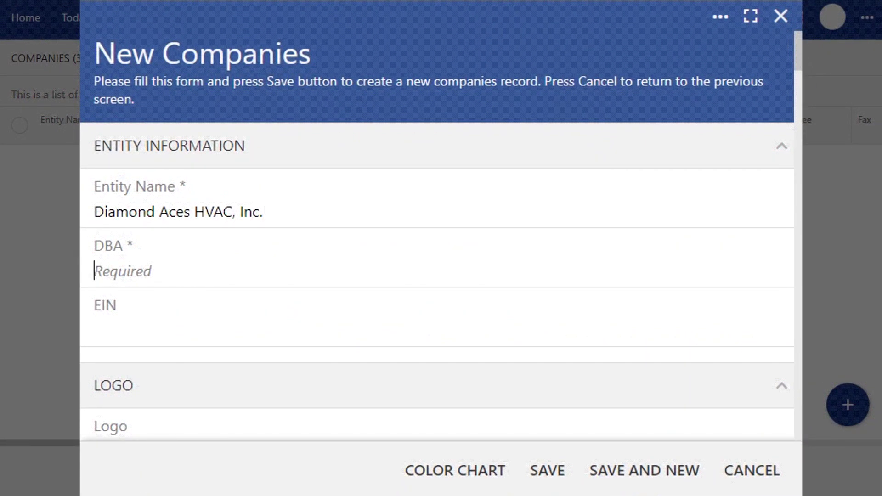
pyautogui.write('Diamond Aces HVAC, Inc.')
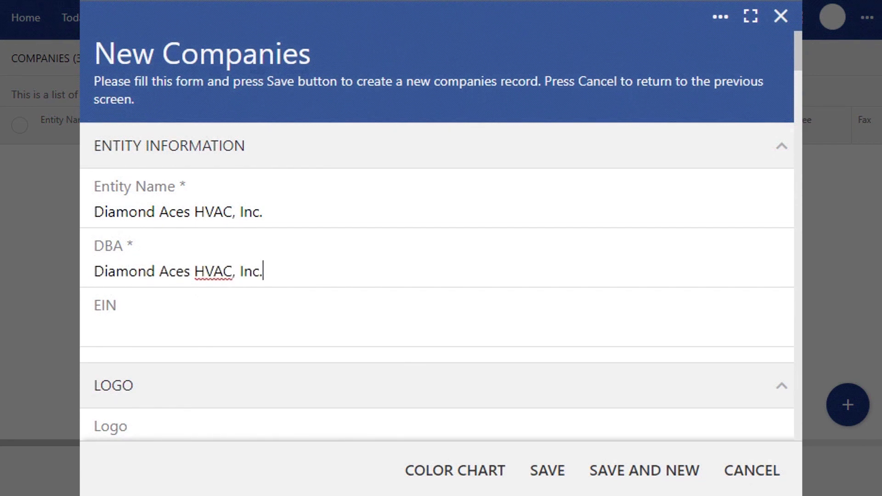
pyautogui.click(95, 330)
pyautogui.write('xx-xxxxxxx')
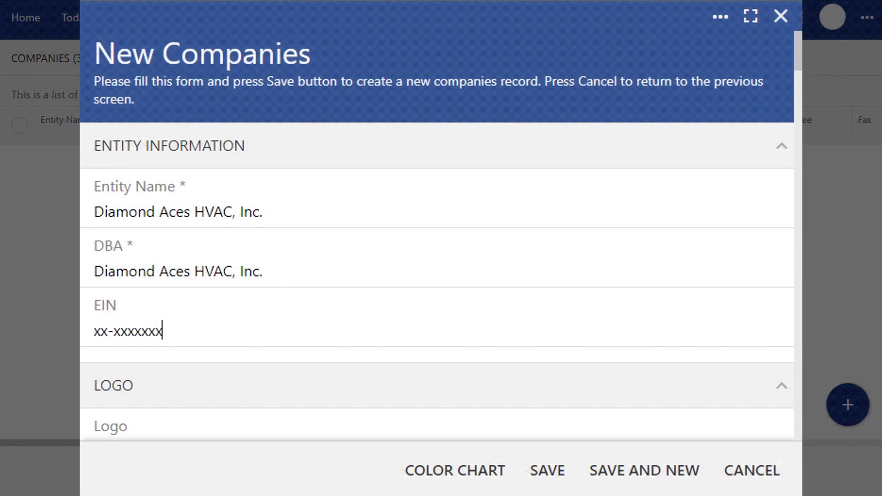
pyautogui.moveTo(794, 54); pyautogui.dragTo(795, 85)
# Upload 1200px-Cards-A-Diamond.svg as the company logo.
pyautogui.click(490, 173)
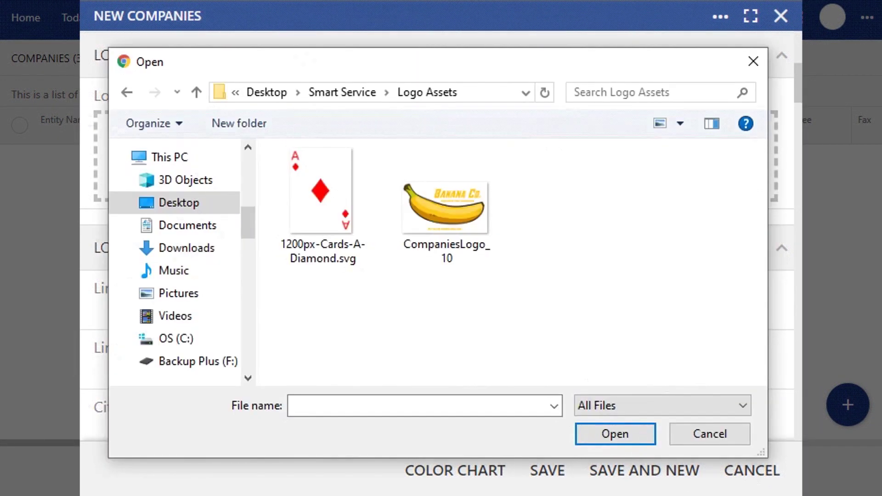
pyautogui.click(320, 197)
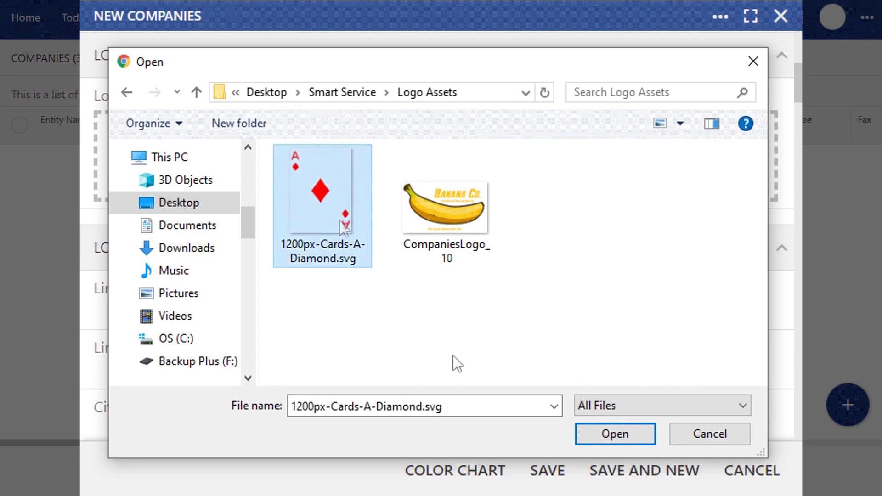
pyautogui.click(608, 436)
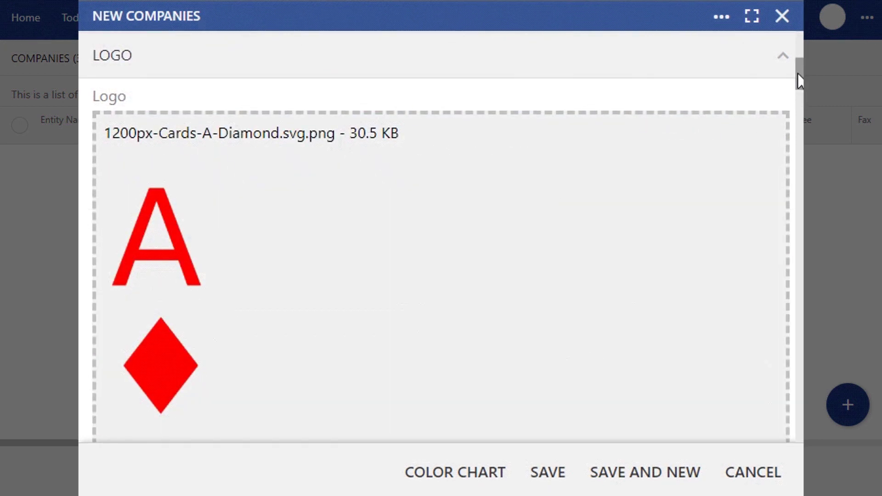
pyautogui.moveTo(797, 73); pyautogui.dragTo(798, 165)
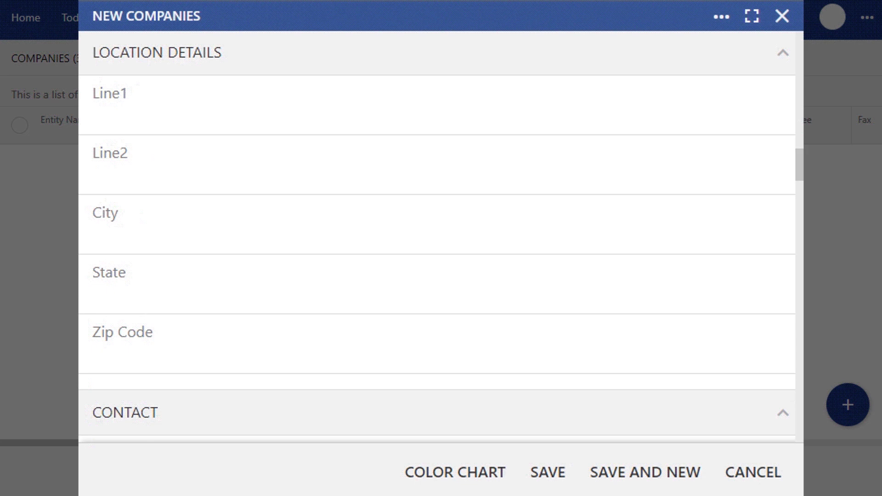
# Enter the company's street address in Line1 so City, State and Zip autocomplete.
pyautogui.click(160, 125)
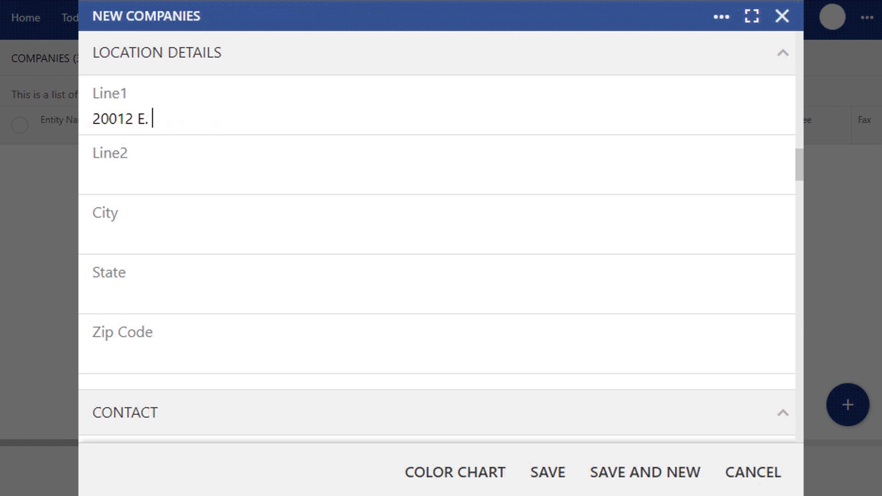
pyautogui.press('Tab')
pyautogui.press('Tab')
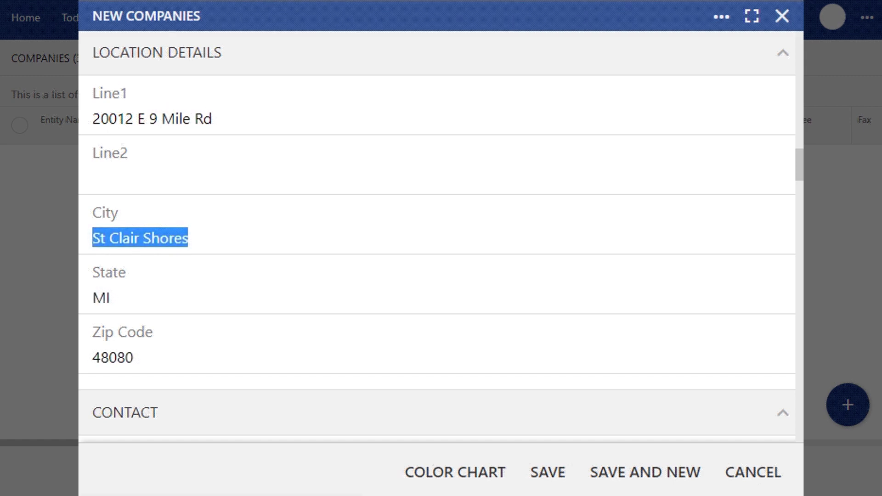
pyautogui.scroll(-6, 800, 165)
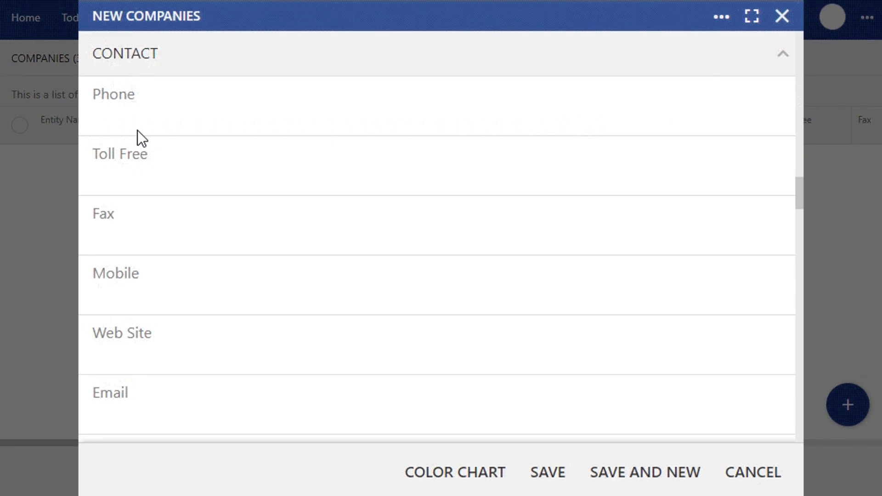
pyautogui.click(138, 130)
pyautogui.write('(313)555-1212')
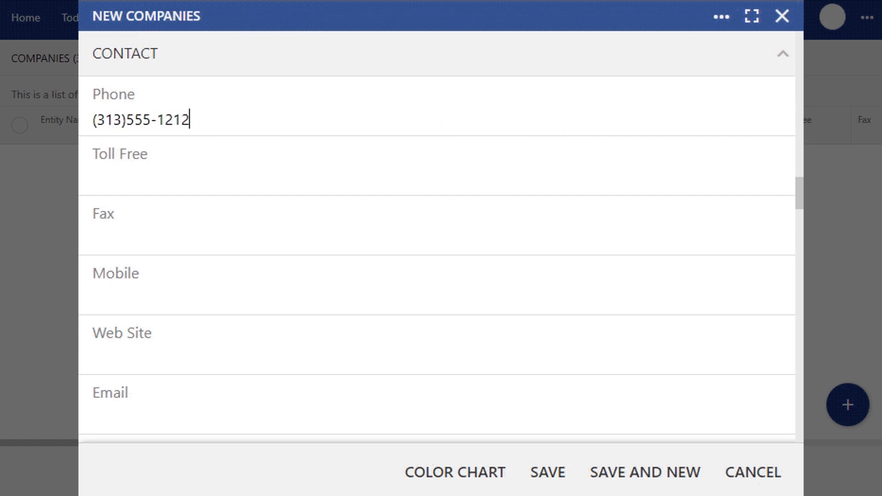
pyautogui.click(113, 308)
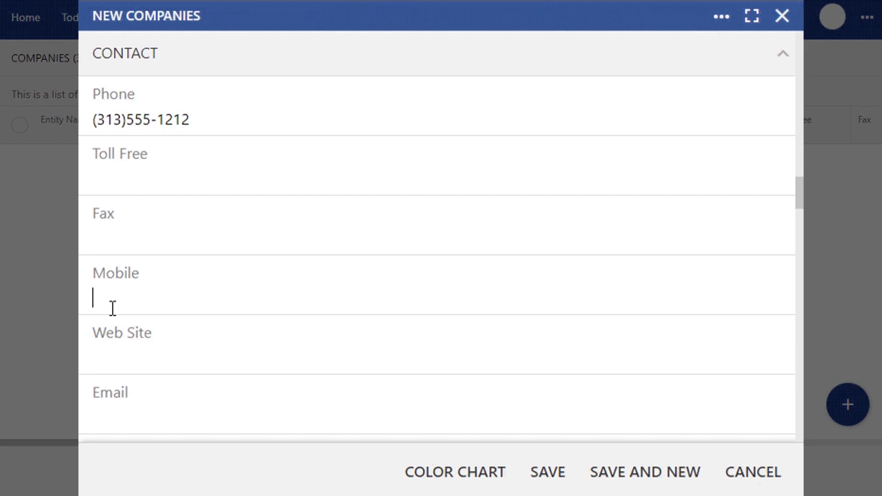
pyautogui.click(122, 362)
pyautogui.write('www.di')
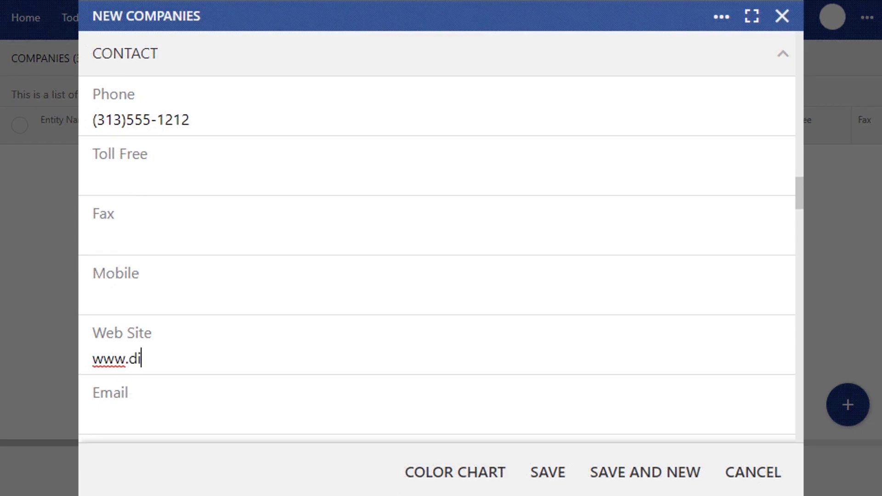
pyautogui.write('amondaces')
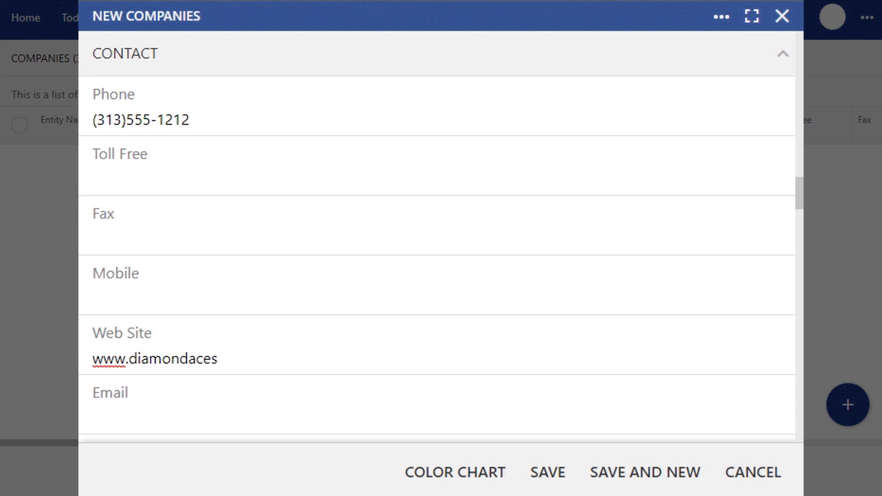
pyautogui.write('hvac.com')
pyautogui.click(111, 416)
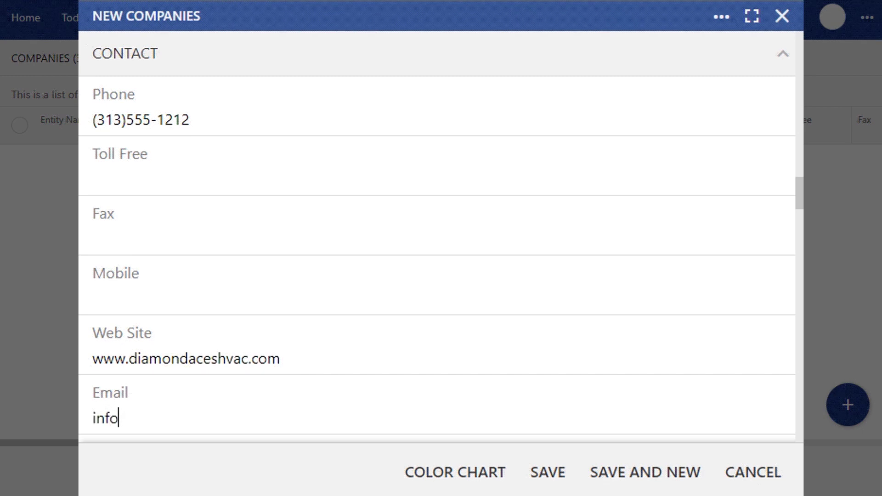
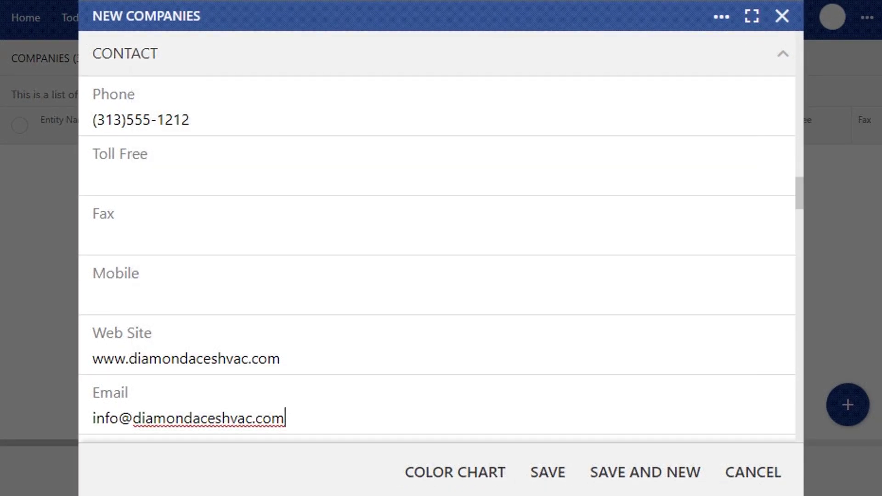
# Open the Sales Tax selection list under Customer Defaults.
pyautogui.moveTo(800, 195); pyautogui.dragTo(802, 230)
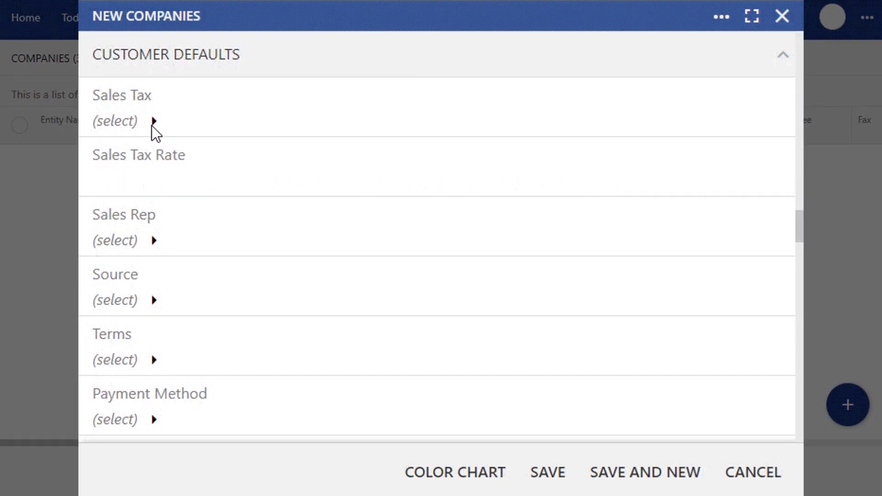
pyautogui.click(153, 124)
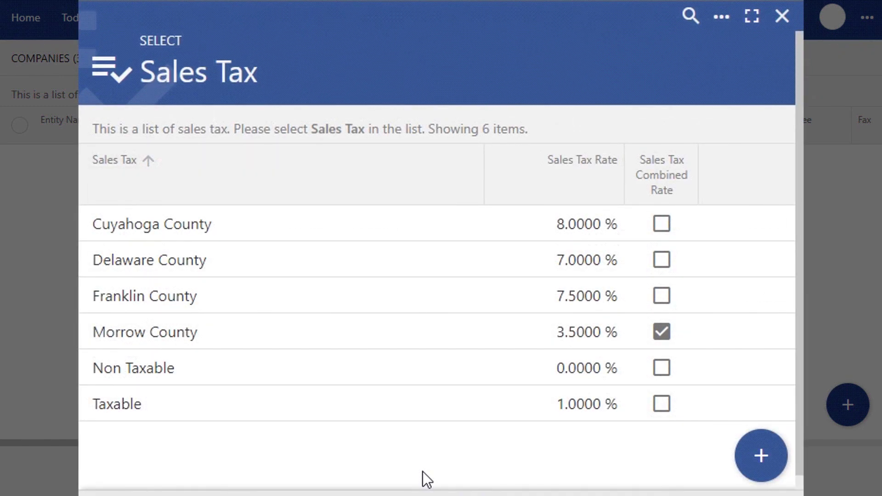
# Set Non Taxable (0.00%) as the default sales tax, cancelling a new sales tax form.
pyautogui.click(770, 461)
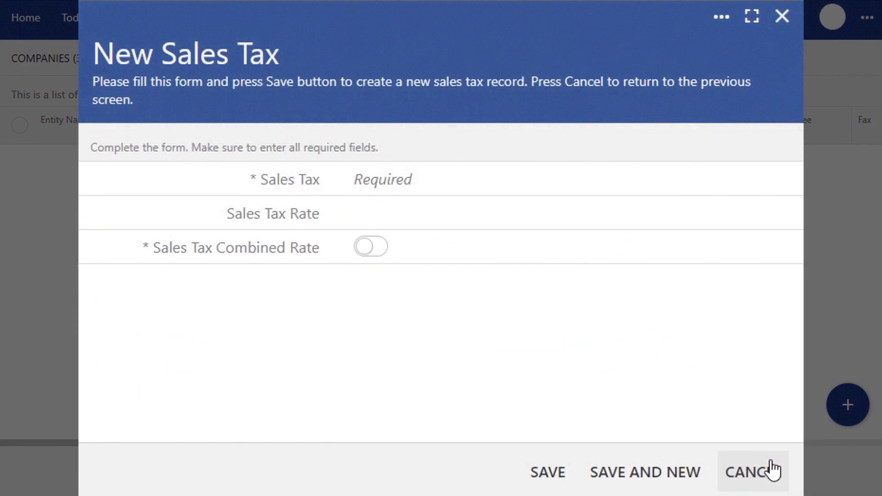
pyautogui.click(748, 469)
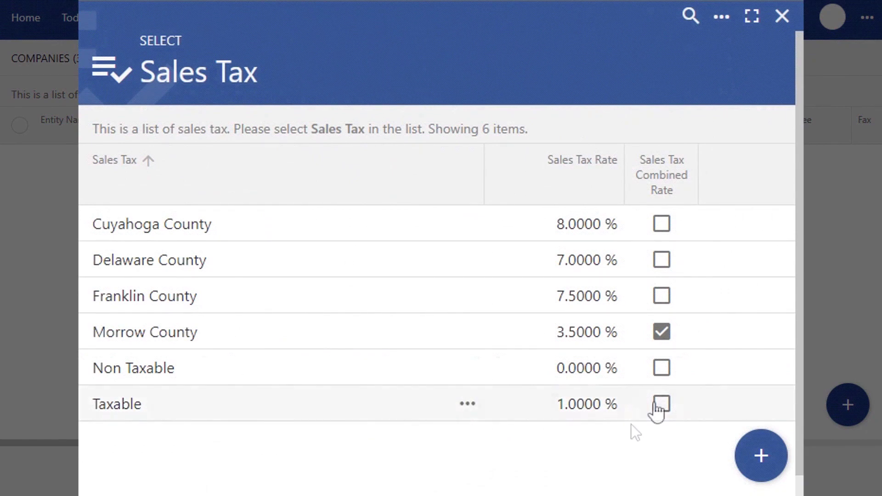
pyautogui.click(666, 367)
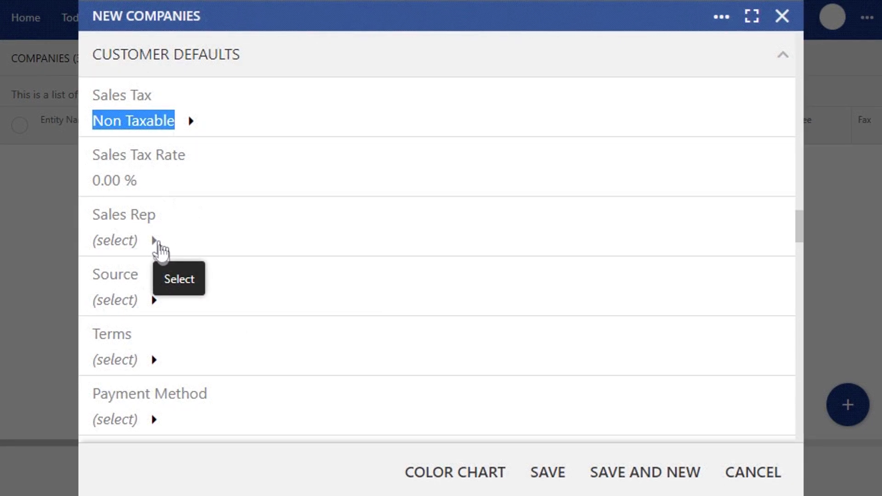
# Choose Referral as the company's default customer source.
pyautogui.click(153, 302)
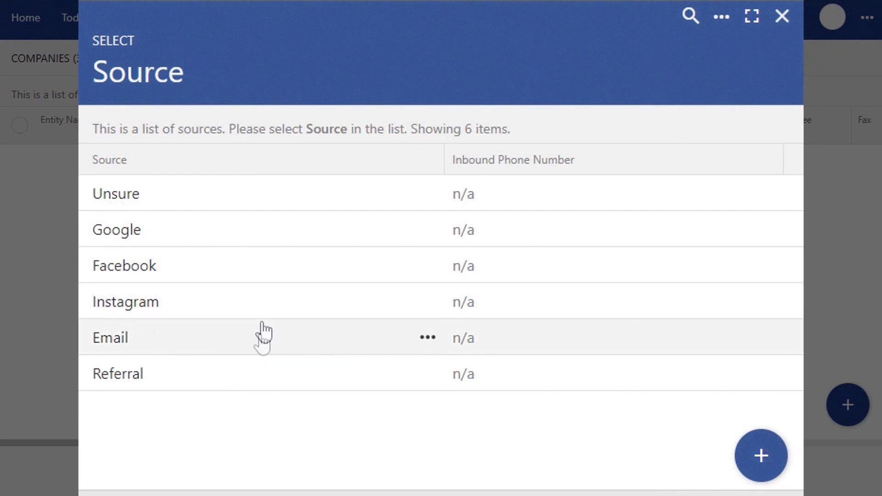
pyautogui.click(248, 383)
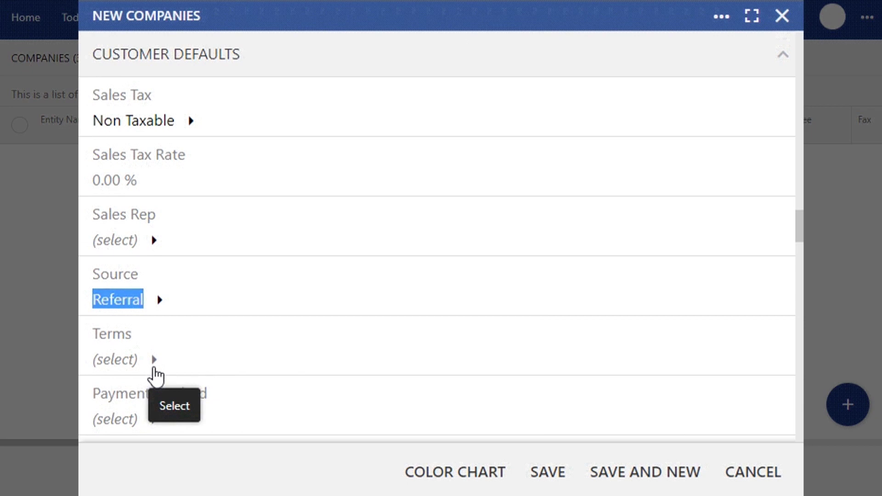
pyautogui.click(154, 367)
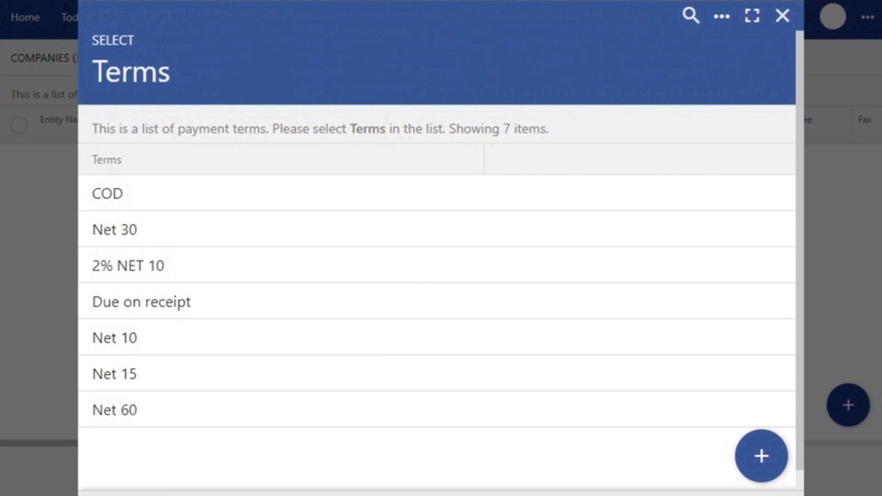
# Set the default payment terms to Due on receipt from the list of seven terms.
pyautogui.click(115, 229)
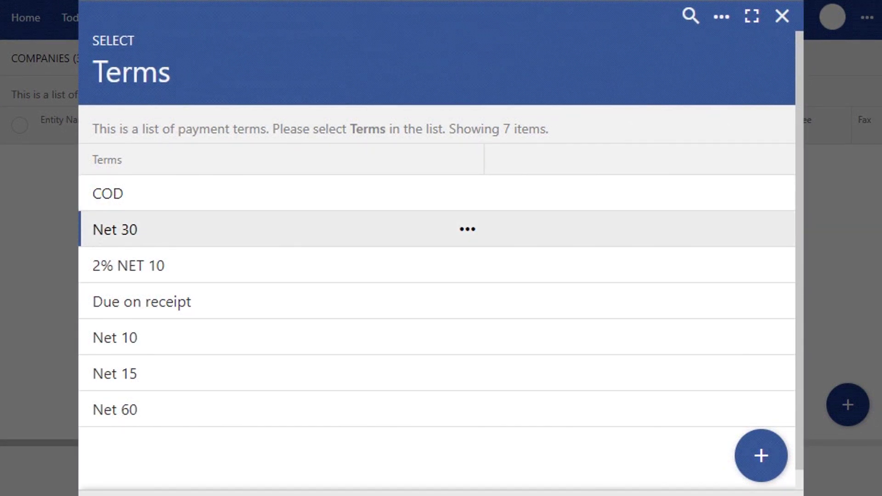
pyautogui.press('Down')
pyautogui.press('Down')
pyautogui.press('Down')
pyautogui.press('Down')
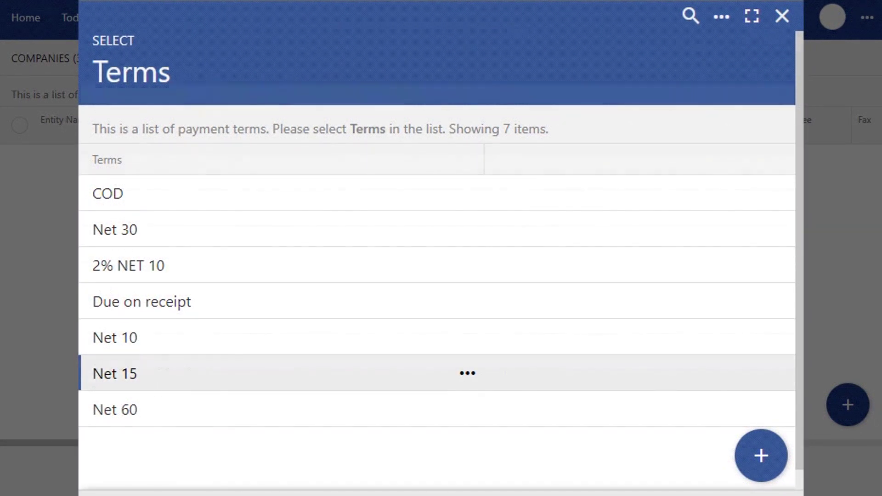
pyautogui.press('Down')
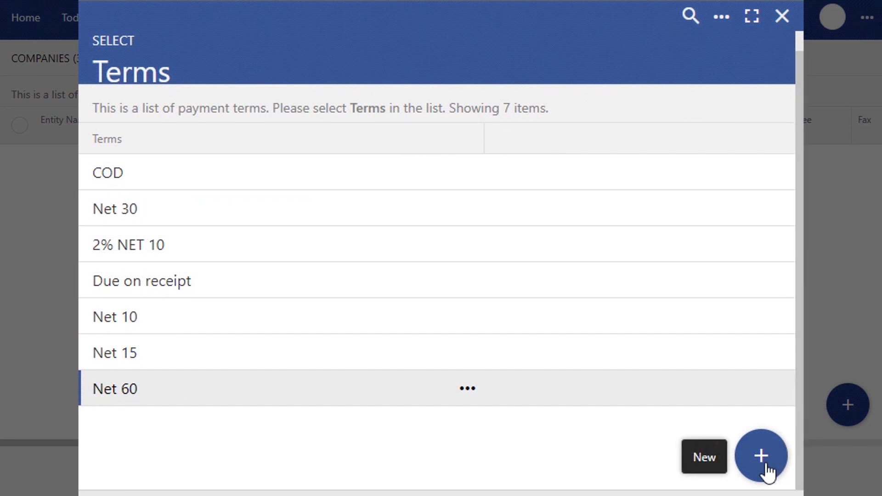
pyautogui.click(262, 290)
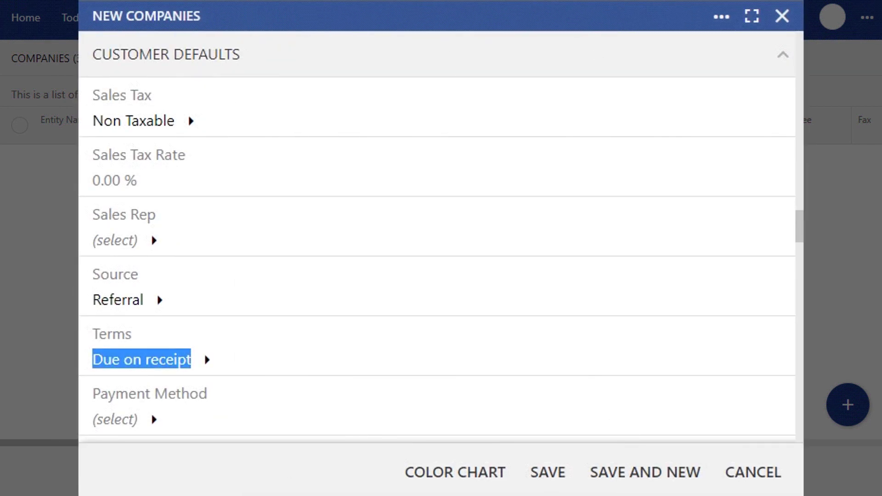
pyautogui.click(153, 420)
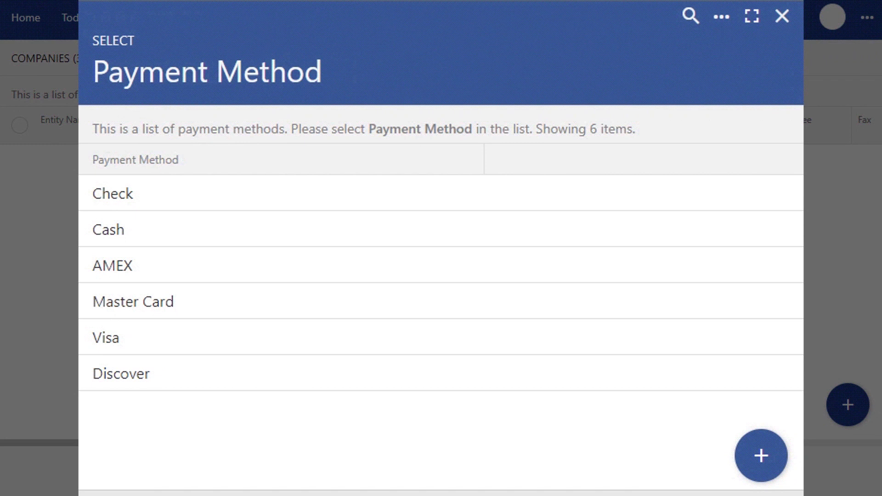
# Pick Cash as the default payment method.
pyautogui.press('Down')
pyautogui.press('Down')
pyautogui.press('Down')
pyautogui.press('Down')
pyautogui.press('Down')
pyautogui.press('Down')
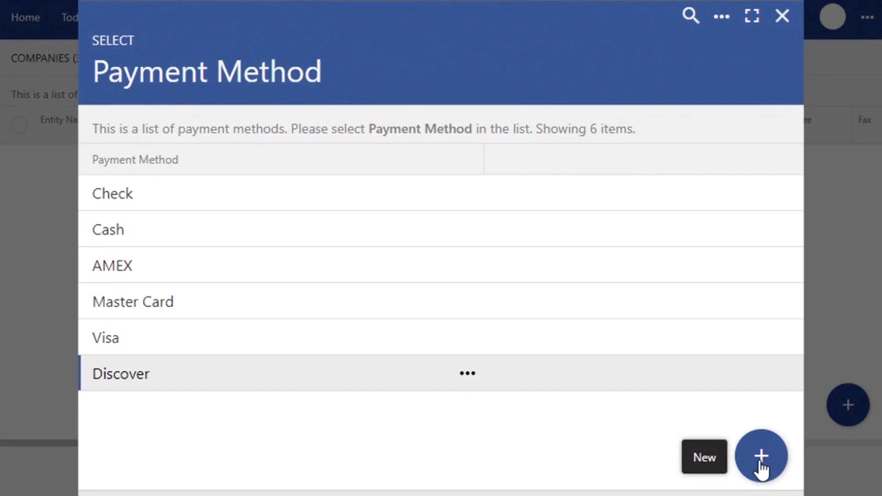
pyautogui.click(109, 227)
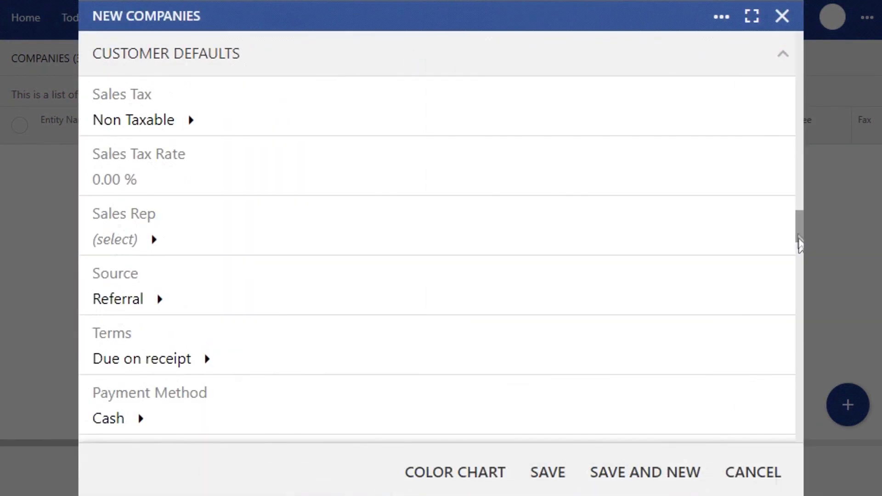
pyautogui.scroll(-1, 798, 233)
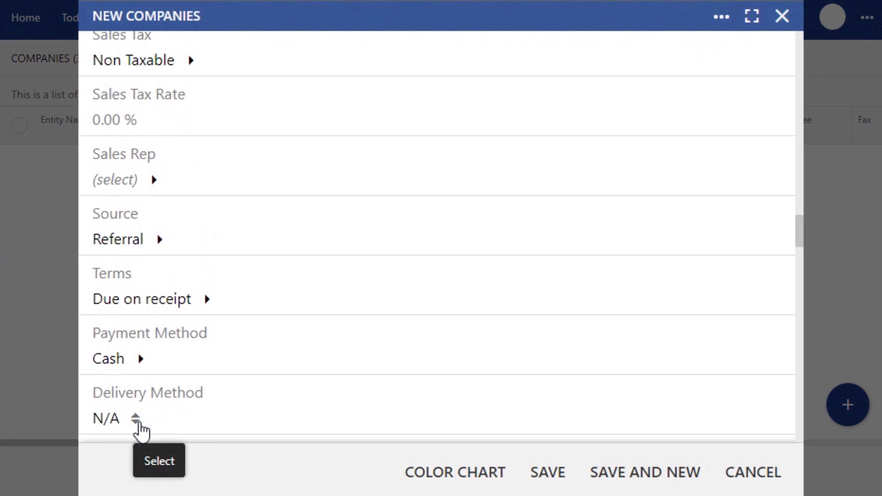
# Set the delivery method to Email and scroll down to Quote Configuration.
pyautogui.click(136, 431)
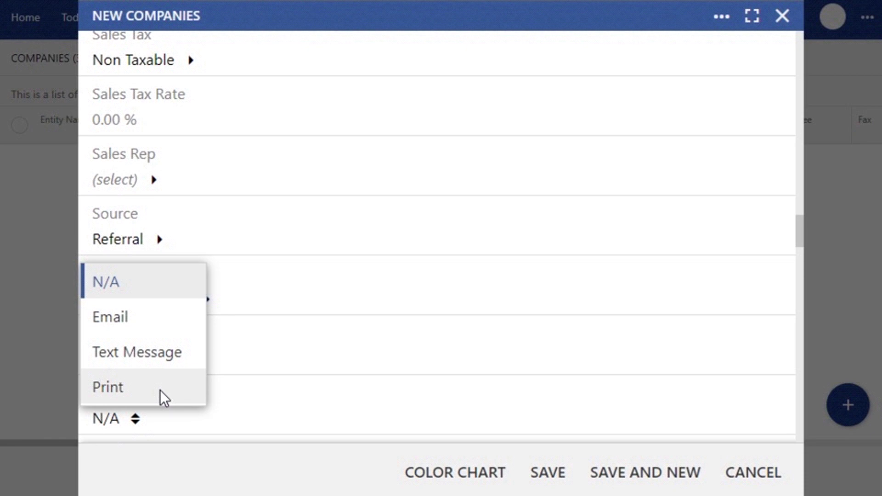
pyautogui.click(158, 321)
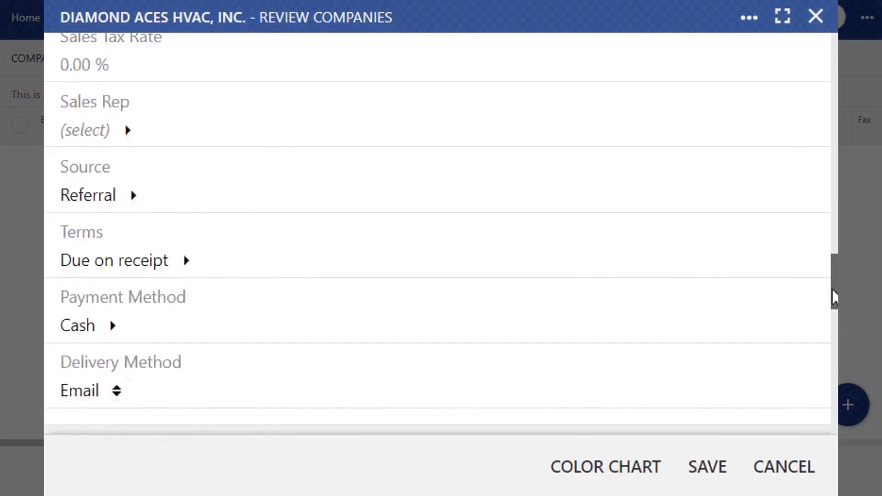
pyautogui.moveTo(831, 295); pyautogui.dragTo(829, 323)
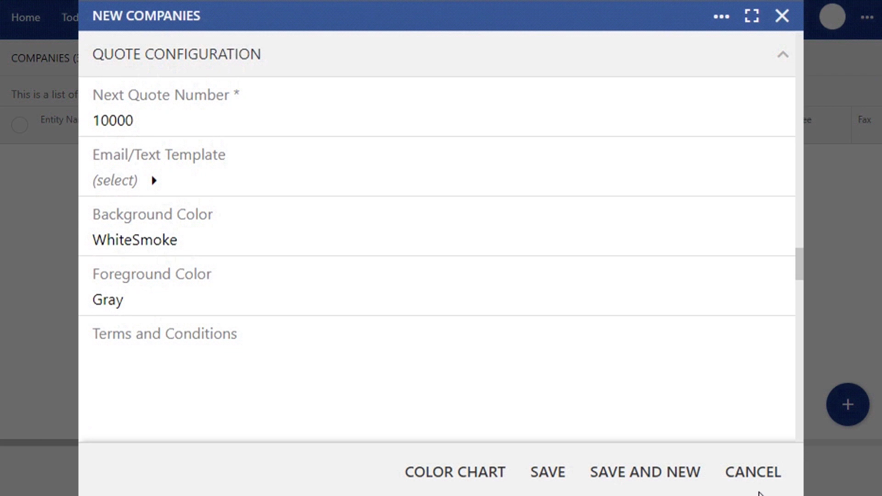
# Change Next Quote Number to 2240 and start a new Labor/Repair email template.
pyautogui.doubleClick(142, 116)
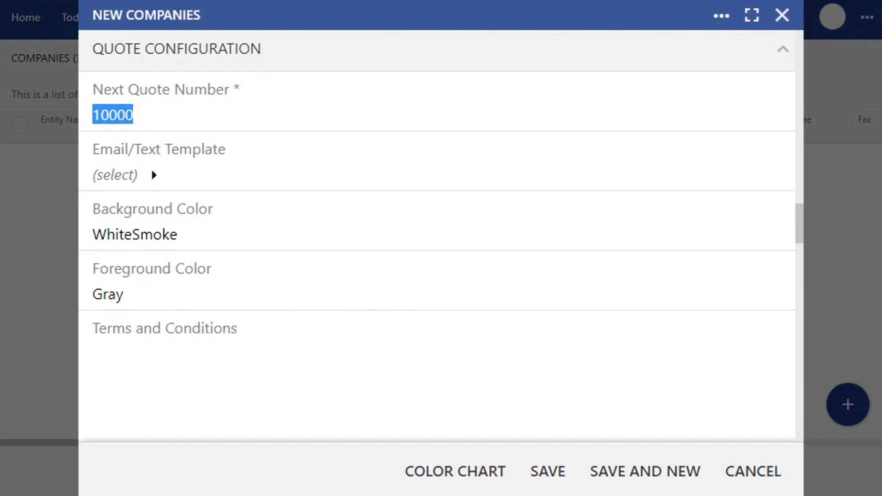
pyautogui.write('2240')
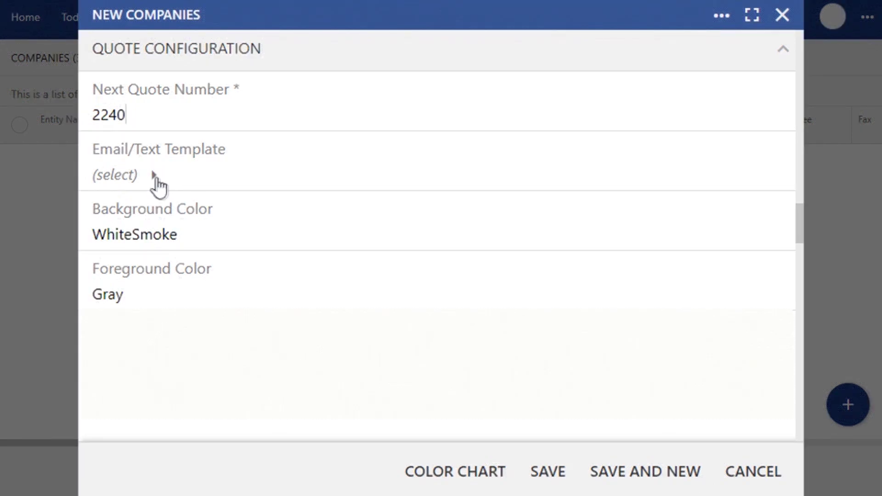
pyautogui.click(157, 180)
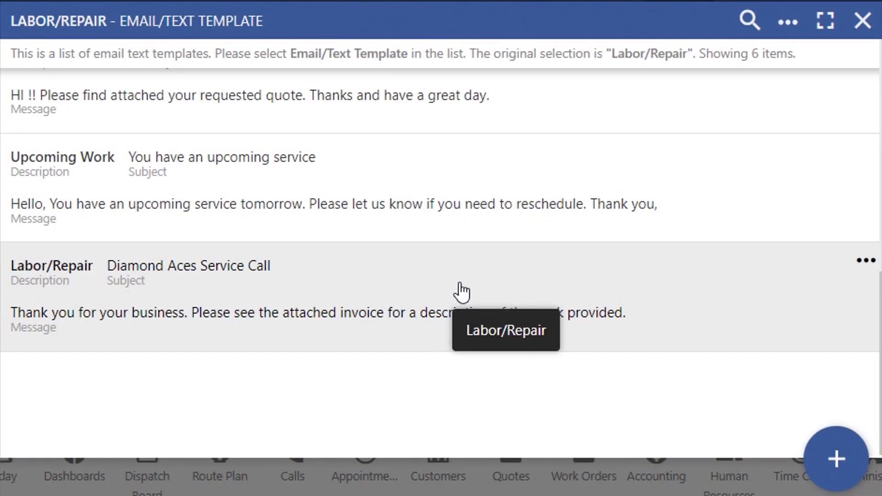
pyautogui.click(845, 462)
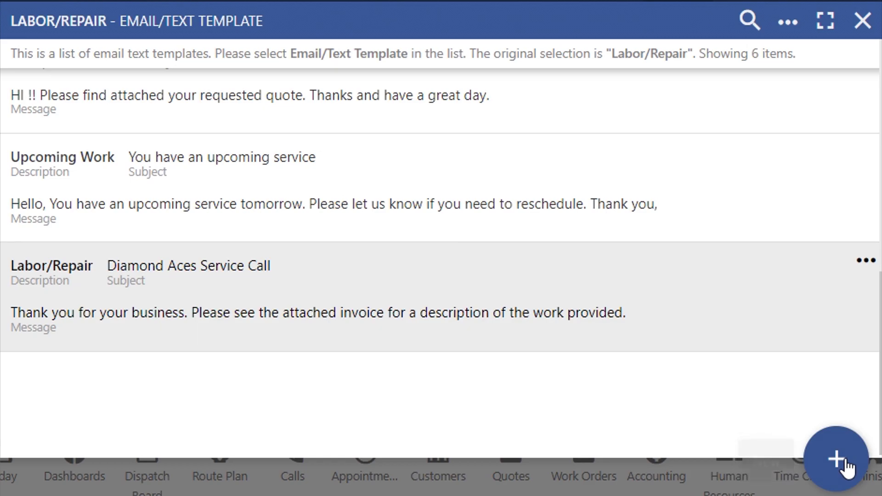
pyautogui.write('Labor/Repair')
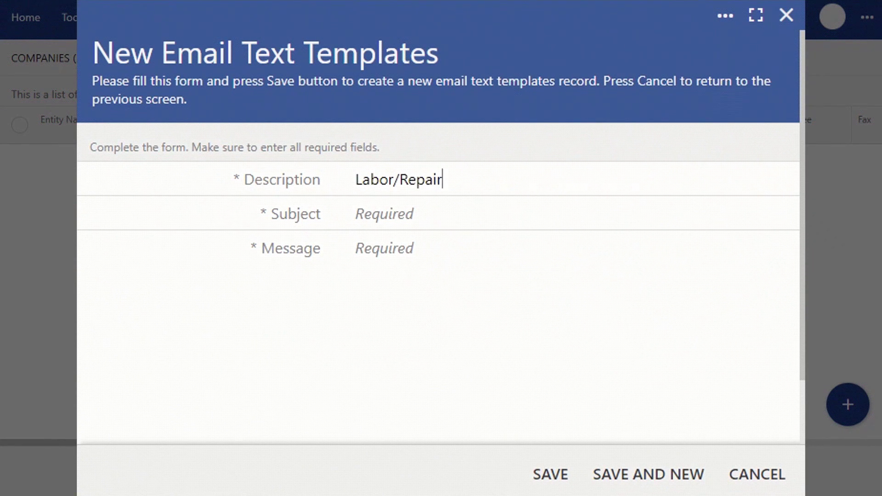
# Give the template subject 'Diamond Aces Service Call' and a thank-you message, save it, and assign it to quotes.
pyautogui.click(356, 214)
pyautogui.write('Diamond Aces Ser')
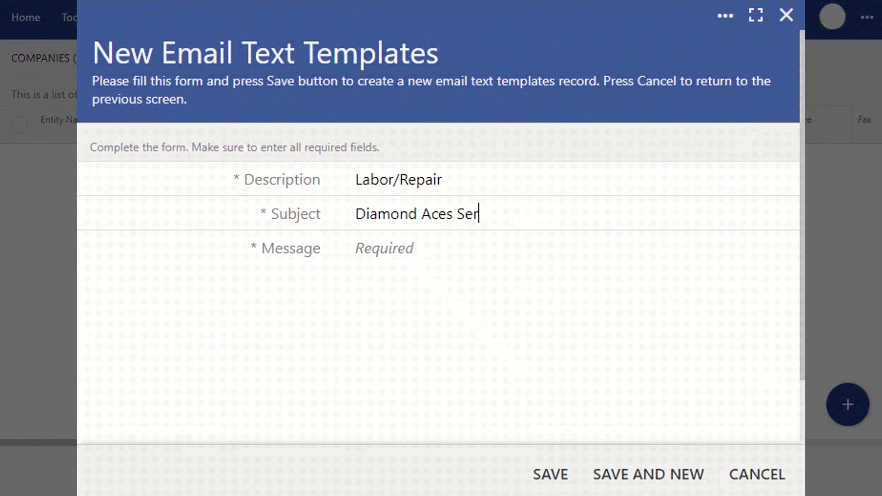
pyautogui.write('vice Call')
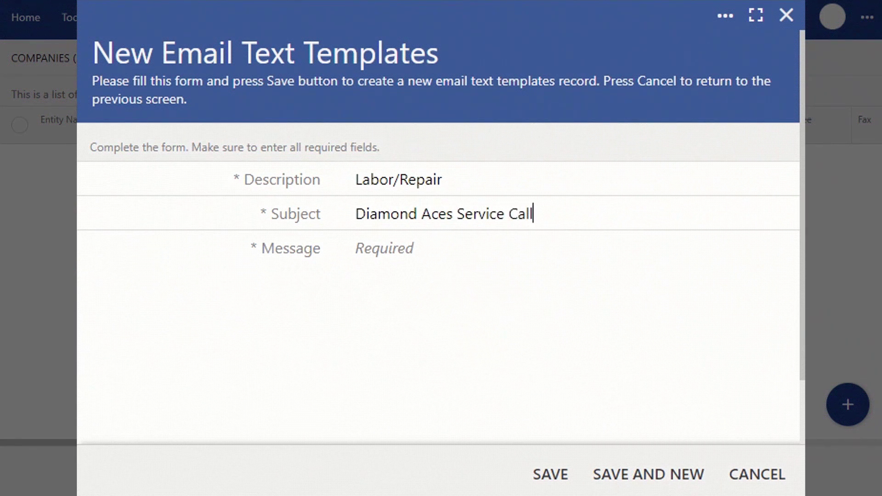
pyautogui.click(356, 248)
pyautogui.write('Thank you for your business.')
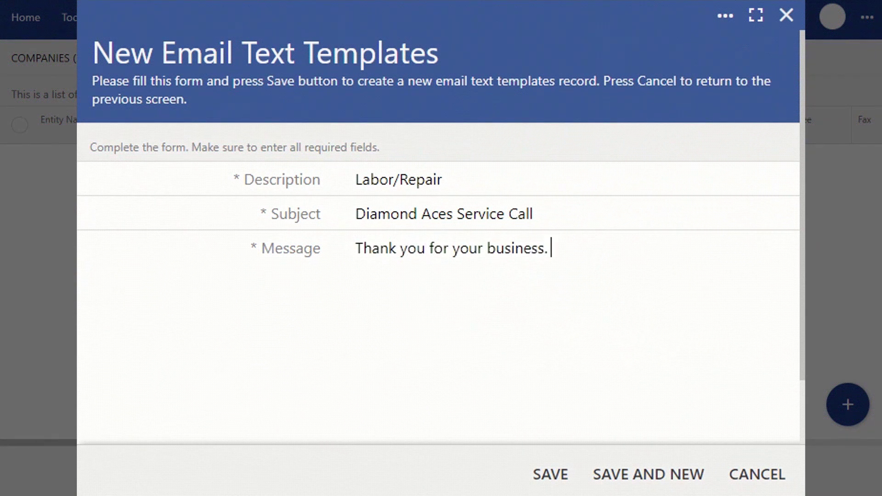
pyautogui.write('Please see the attached invoice for a description of the work provided.')
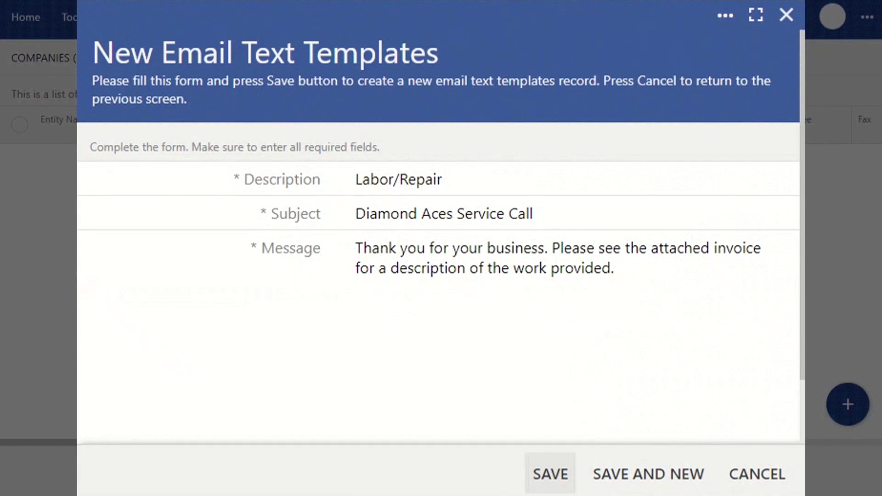
pyautogui.click(550, 474)
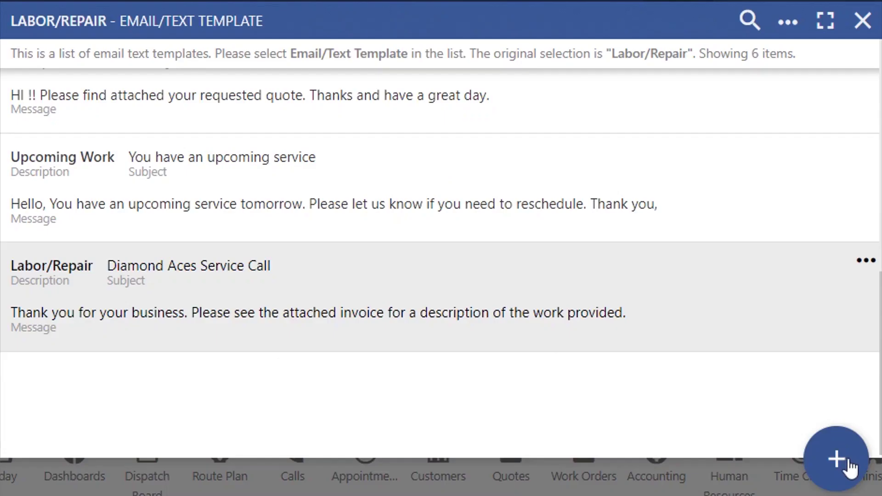
pyautogui.click(462, 292)
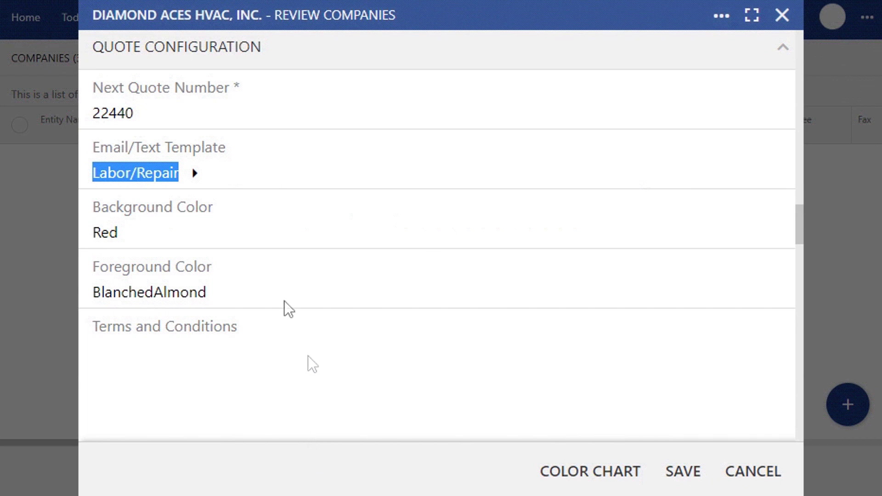
pyautogui.click(216, 222)
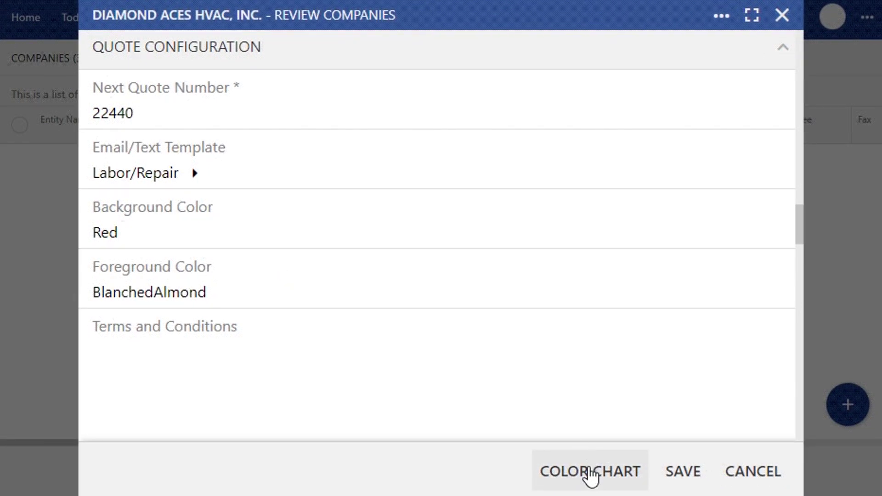
pyautogui.click(591, 476)
pyautogui.click(213, 318)
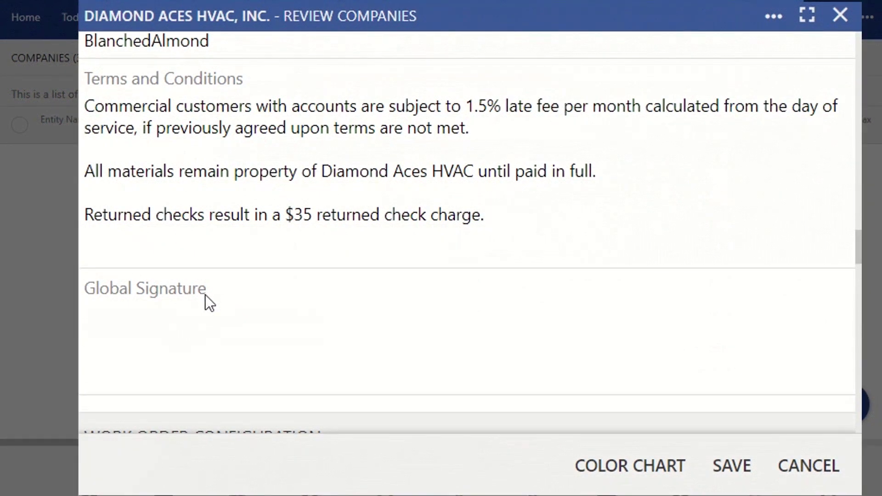
# Scroll down past Terms and Conditions to the Invoice Configuration section.
pyautogui.scroll(-2, 859, 254)
pyautogui.moveTo(859, 254); pyautogui.dragTo(852, 339)
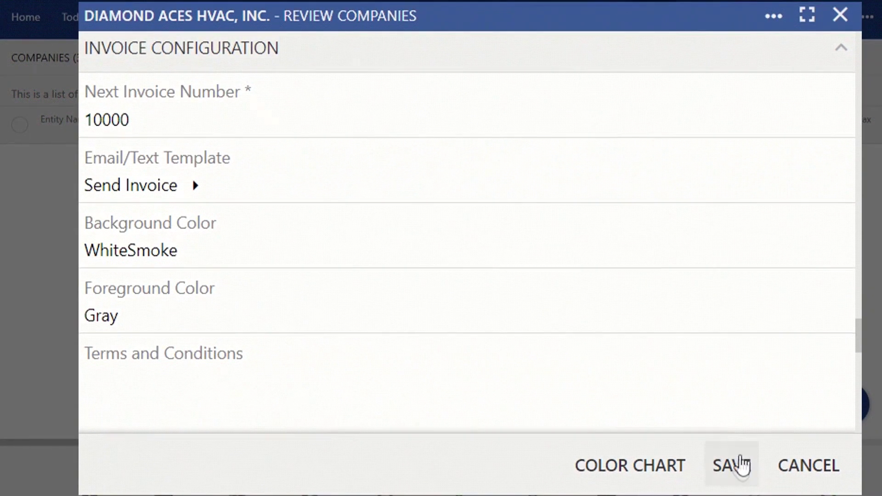
# Save the Diamond Aces HVAC, Inc. company record from the Review Companies dialog.
pyautogui.click(742, 464)
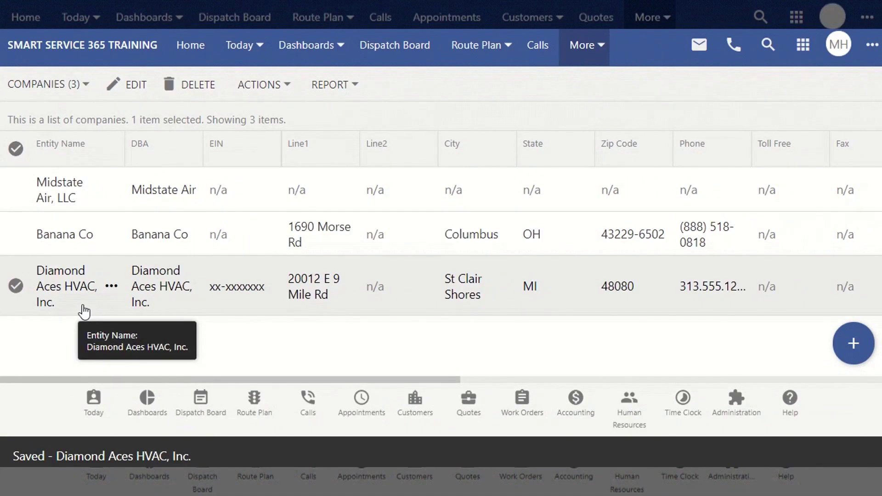